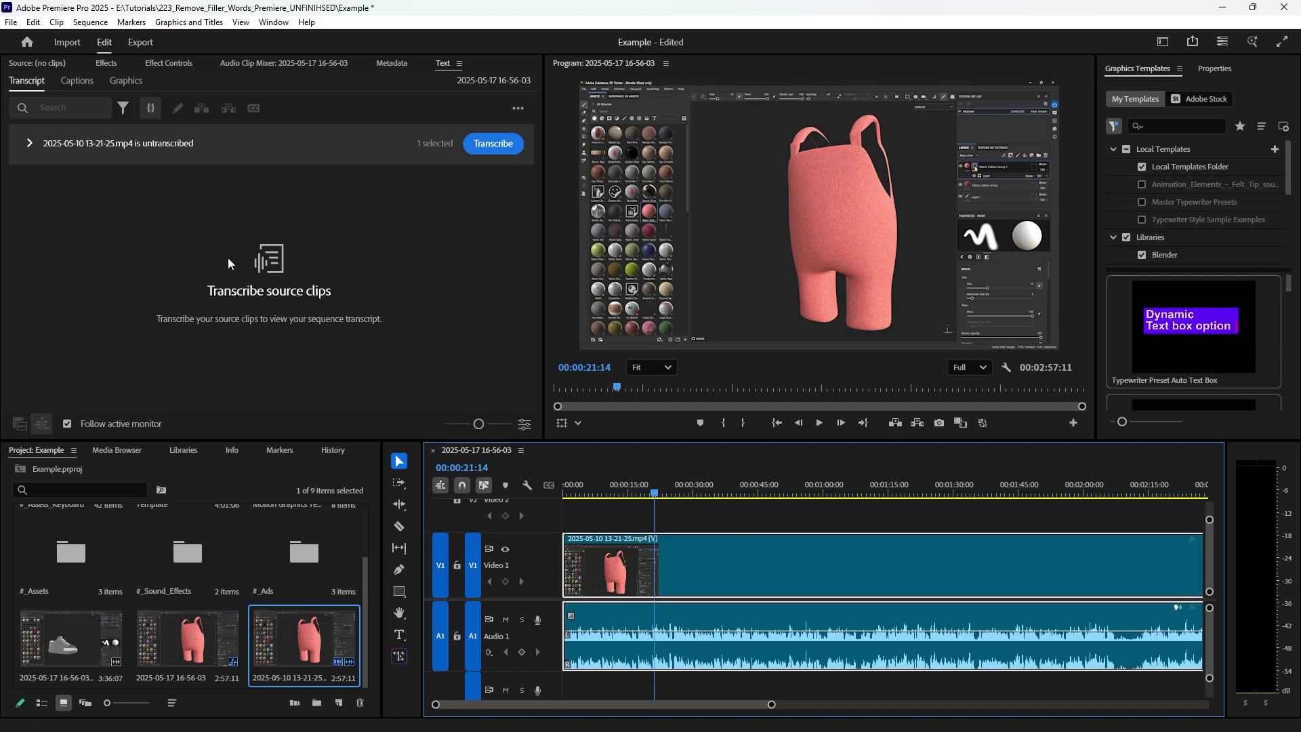
Step: Enable 'Automatically transcribe clips' in the Media Analysis & Transcription preferences
click(33, 26)
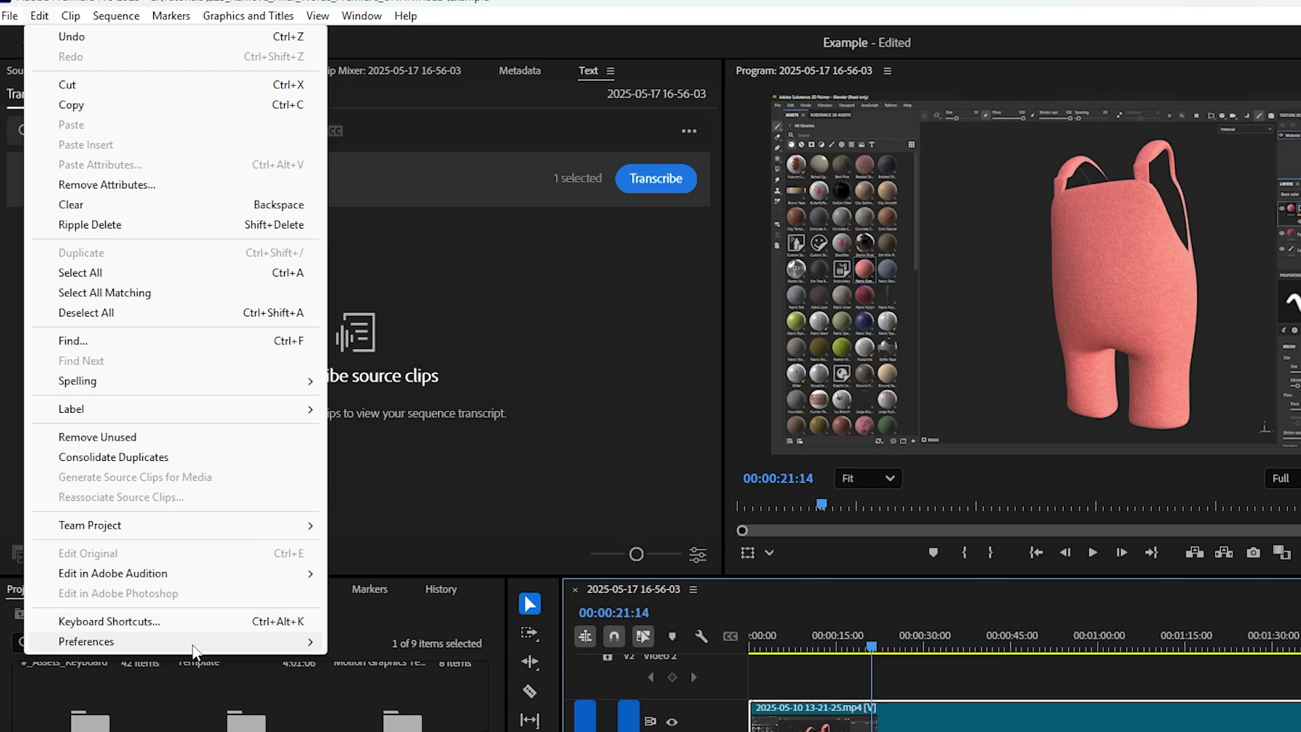
mouse_move(220, 492)
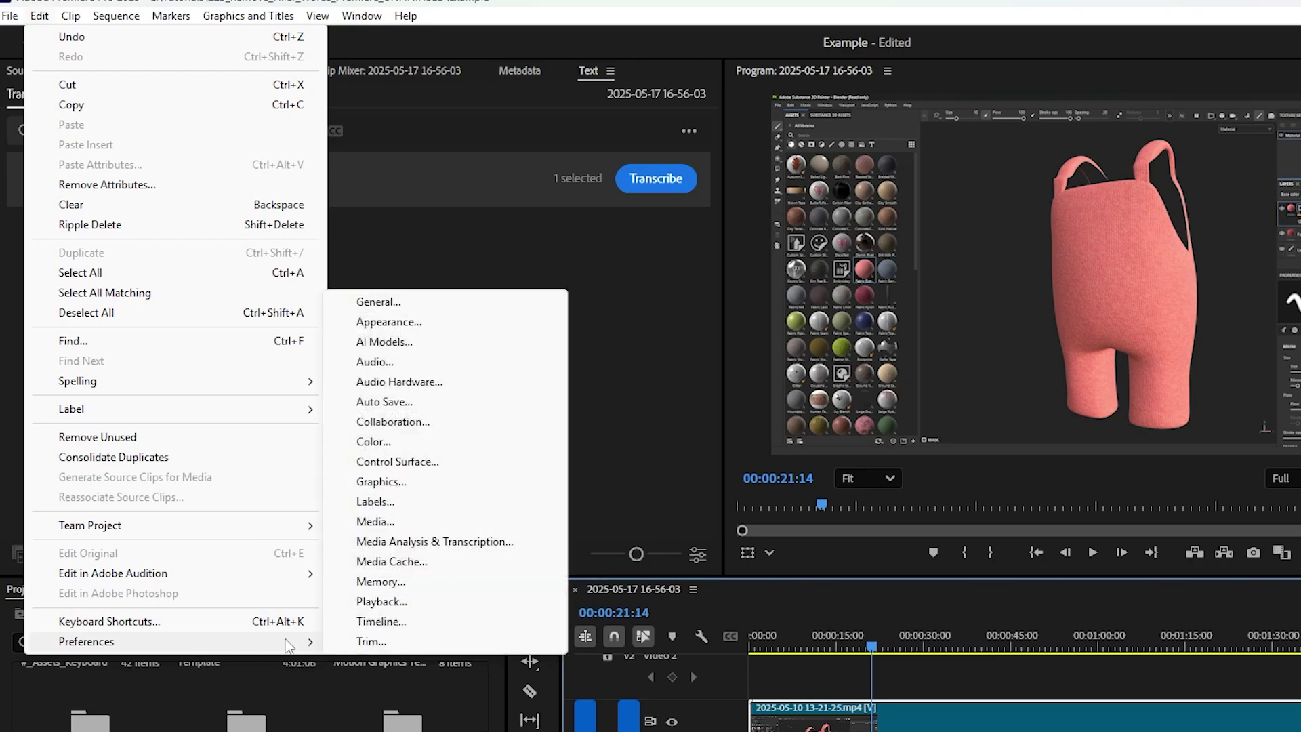
click(453, 546)
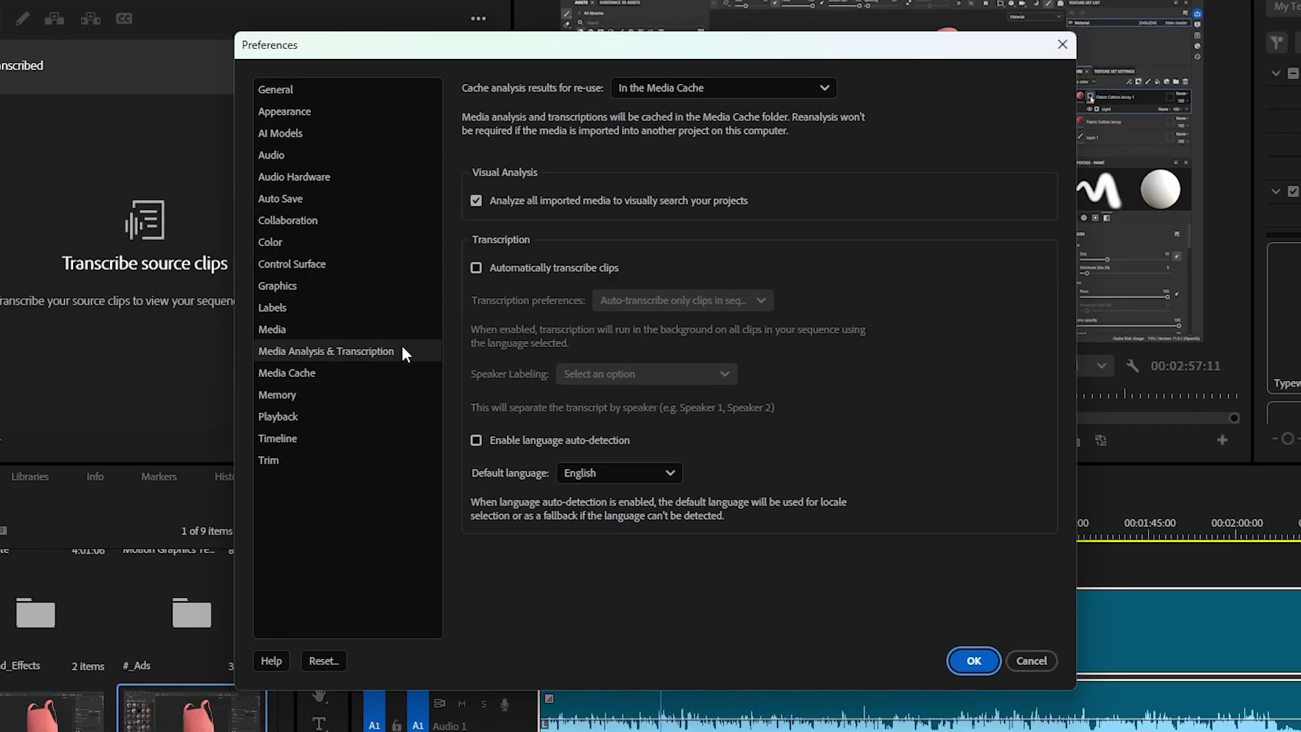
click(477, 267)
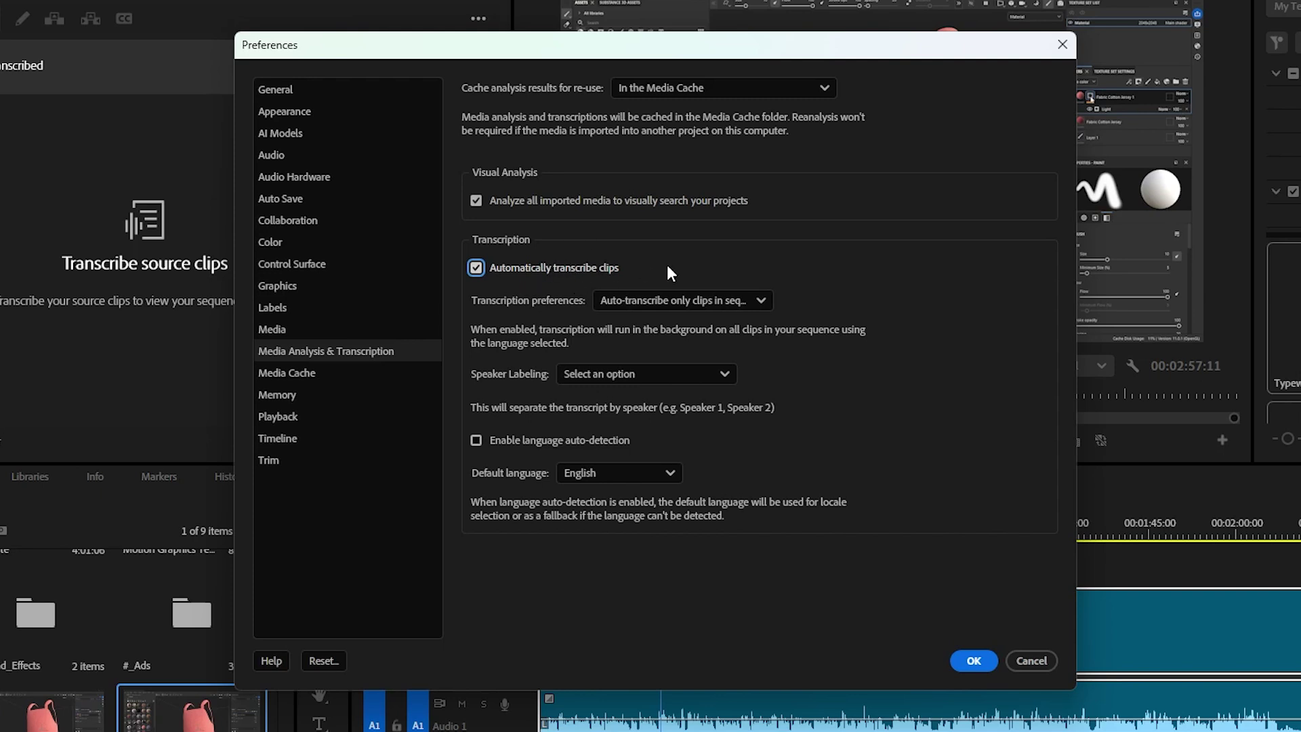
click(974, 660)
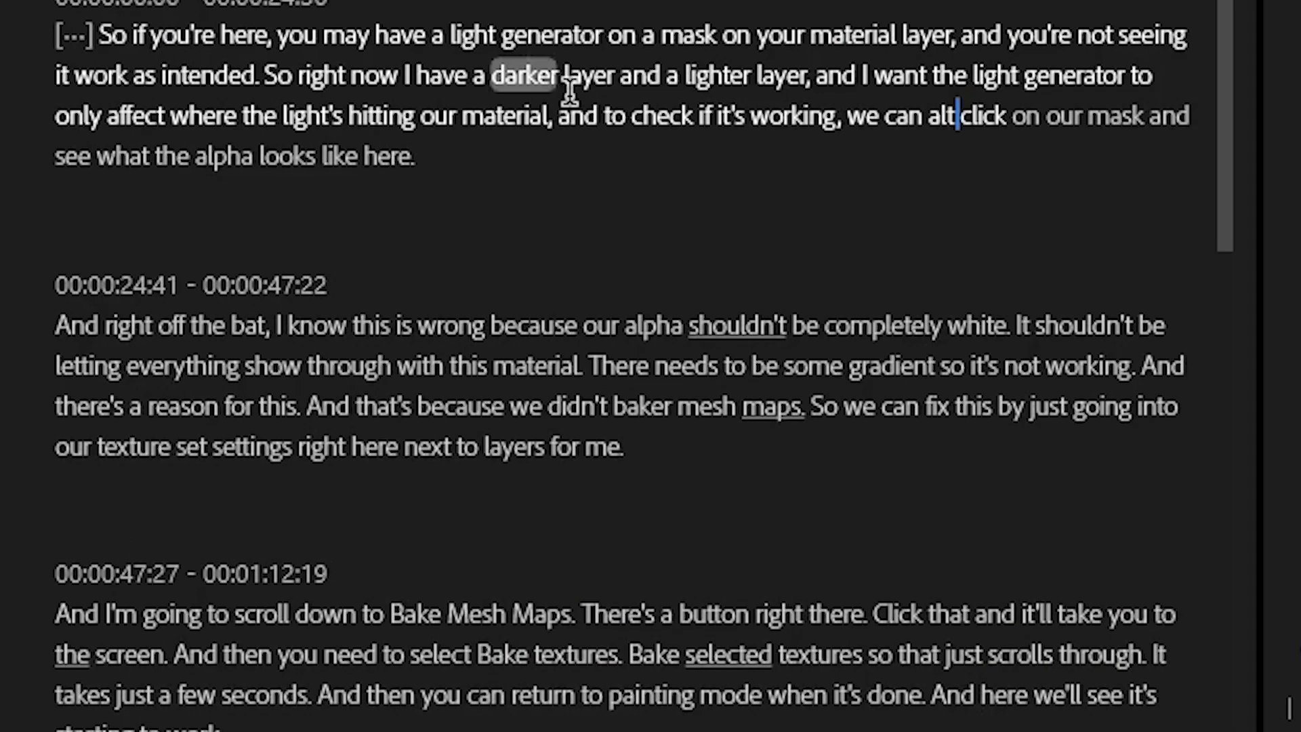
Step: Select the first [filler] in the transcript and play the clip just before it
scroll(818, 328, down, 3)
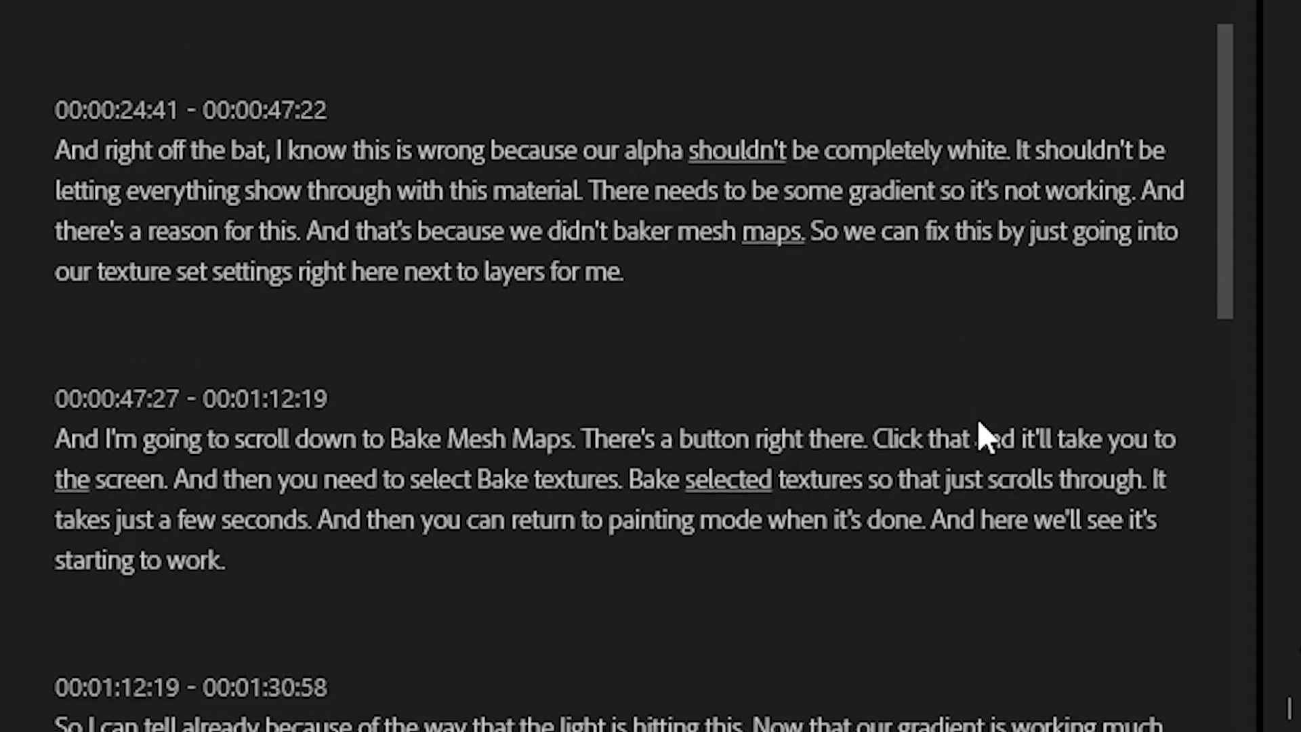
scroll(975, 489, down, 3)
scroll(1003, 408, up, 5)
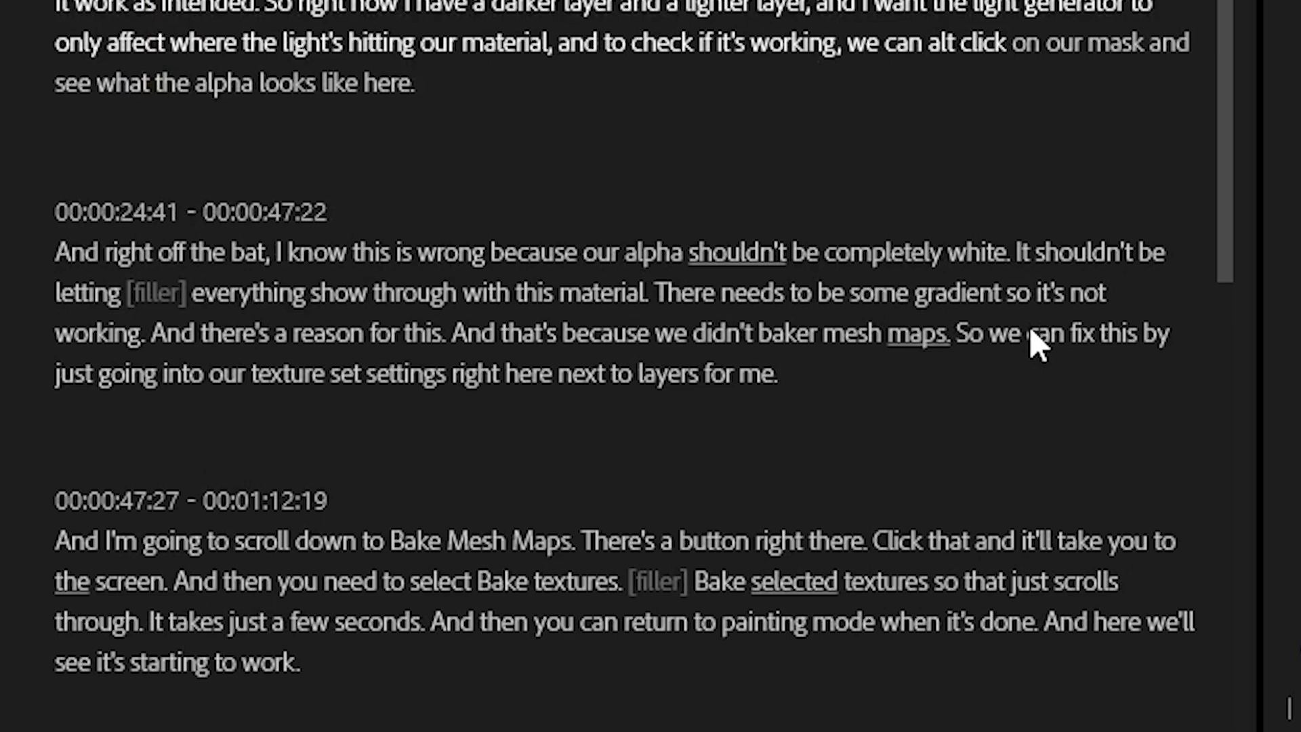
scroll(1030, 332, up, 1)
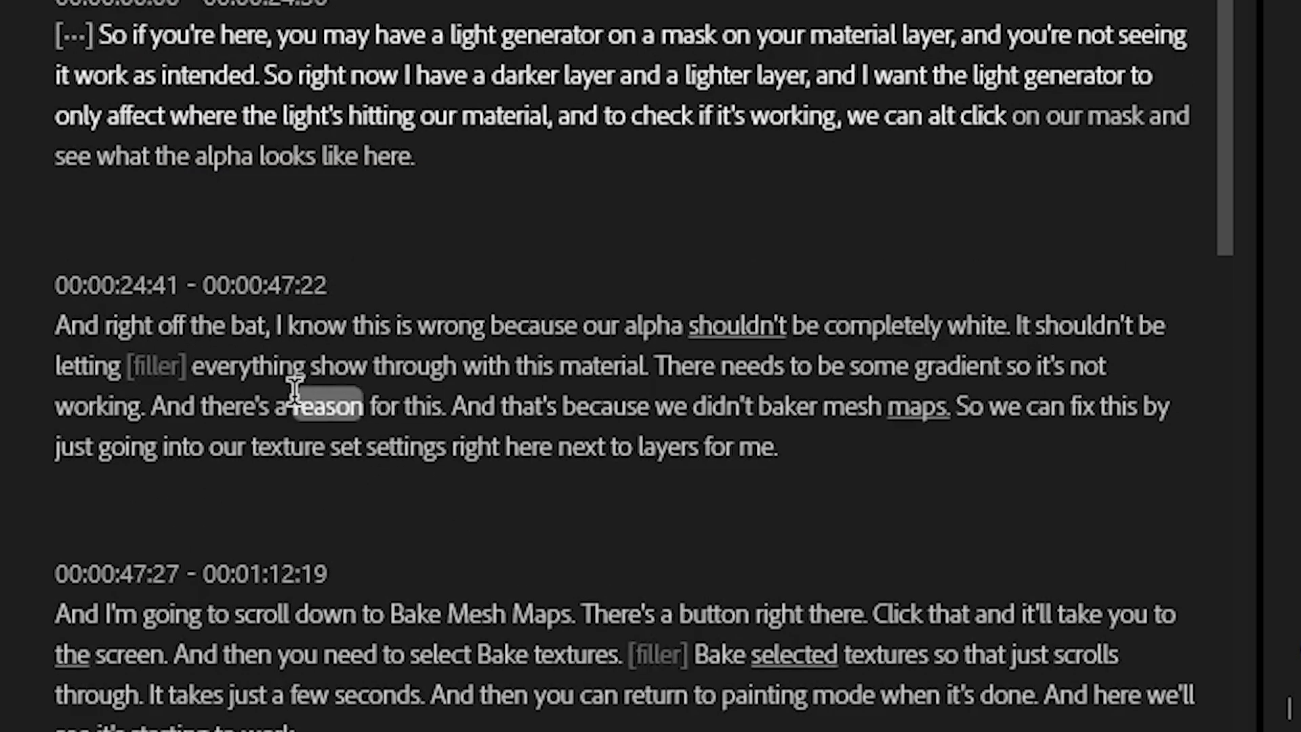
click(157, 364)
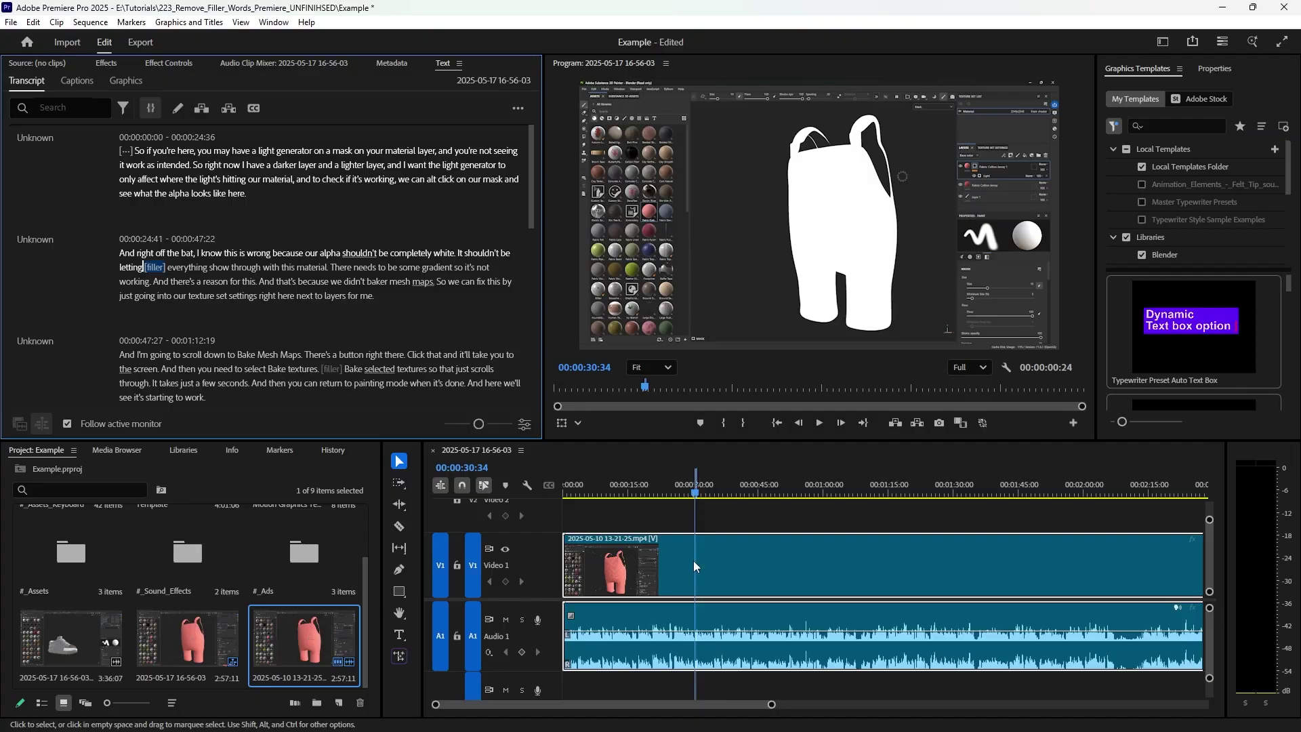
click(698, 498)
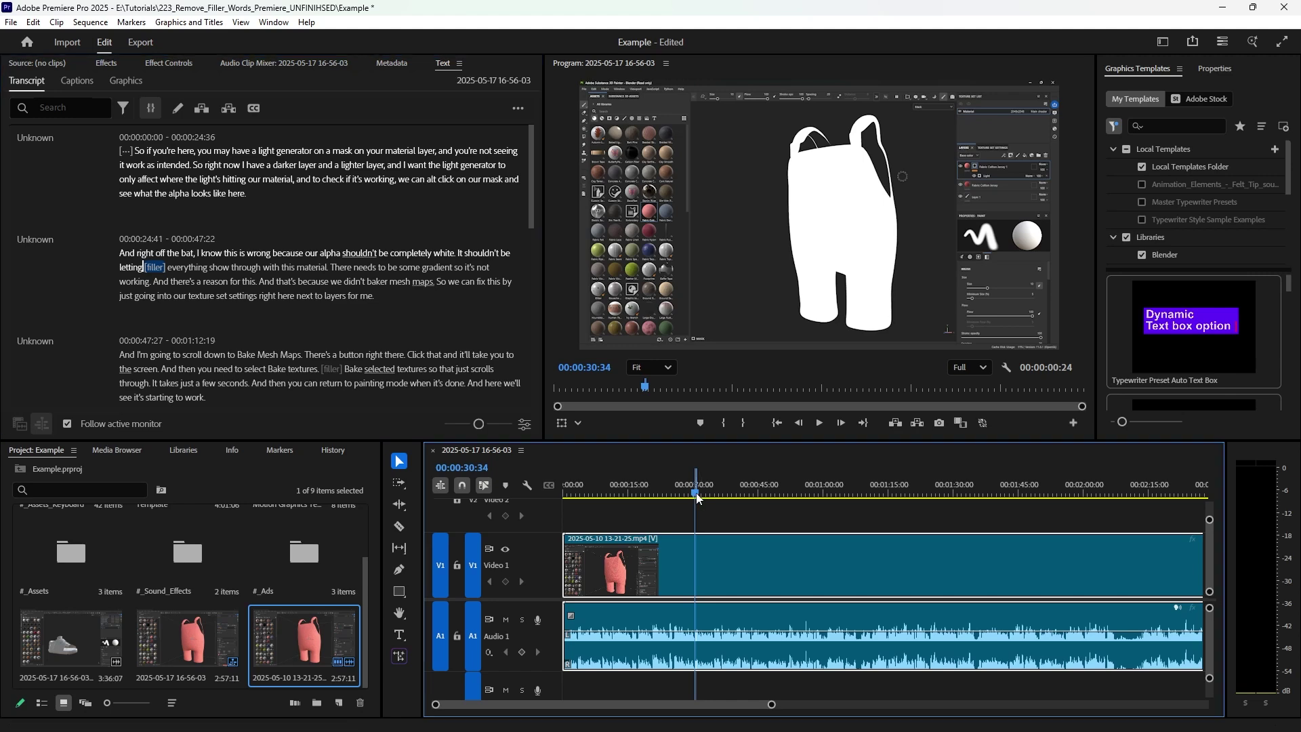
drag(698, 498, 691, 498)
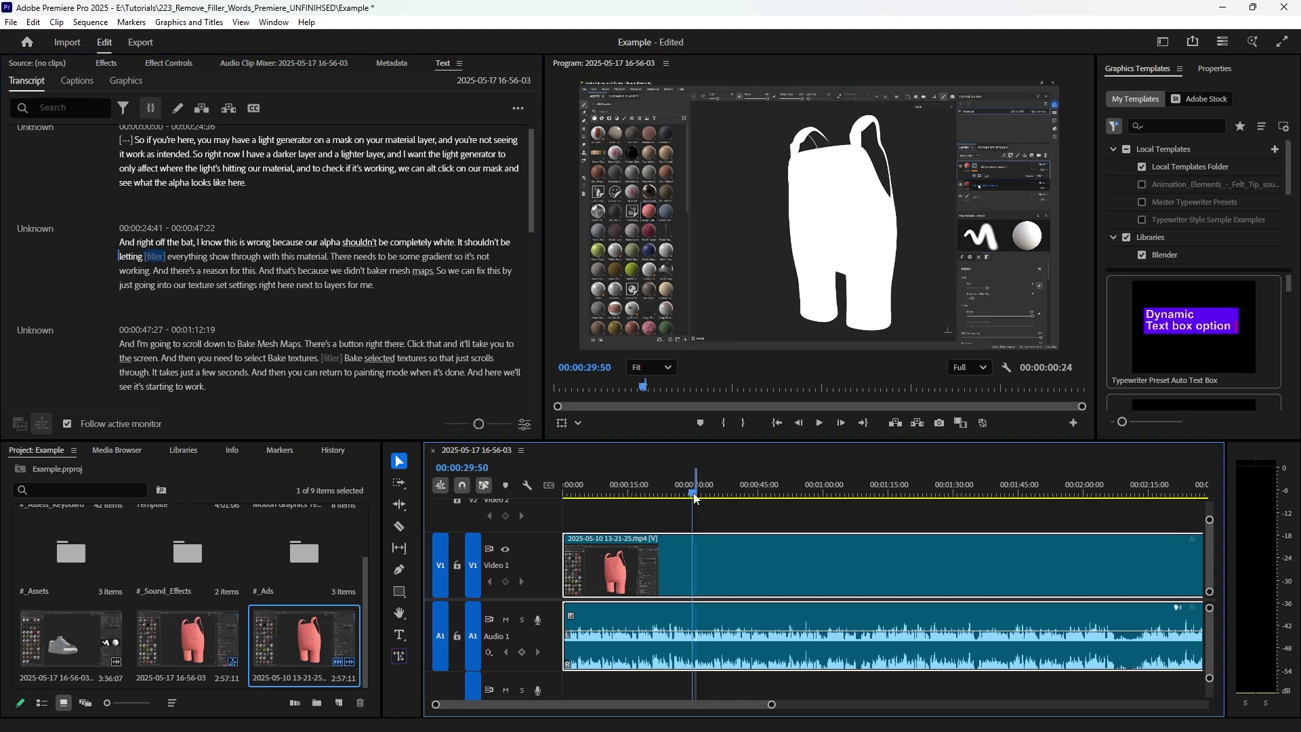
key(space)
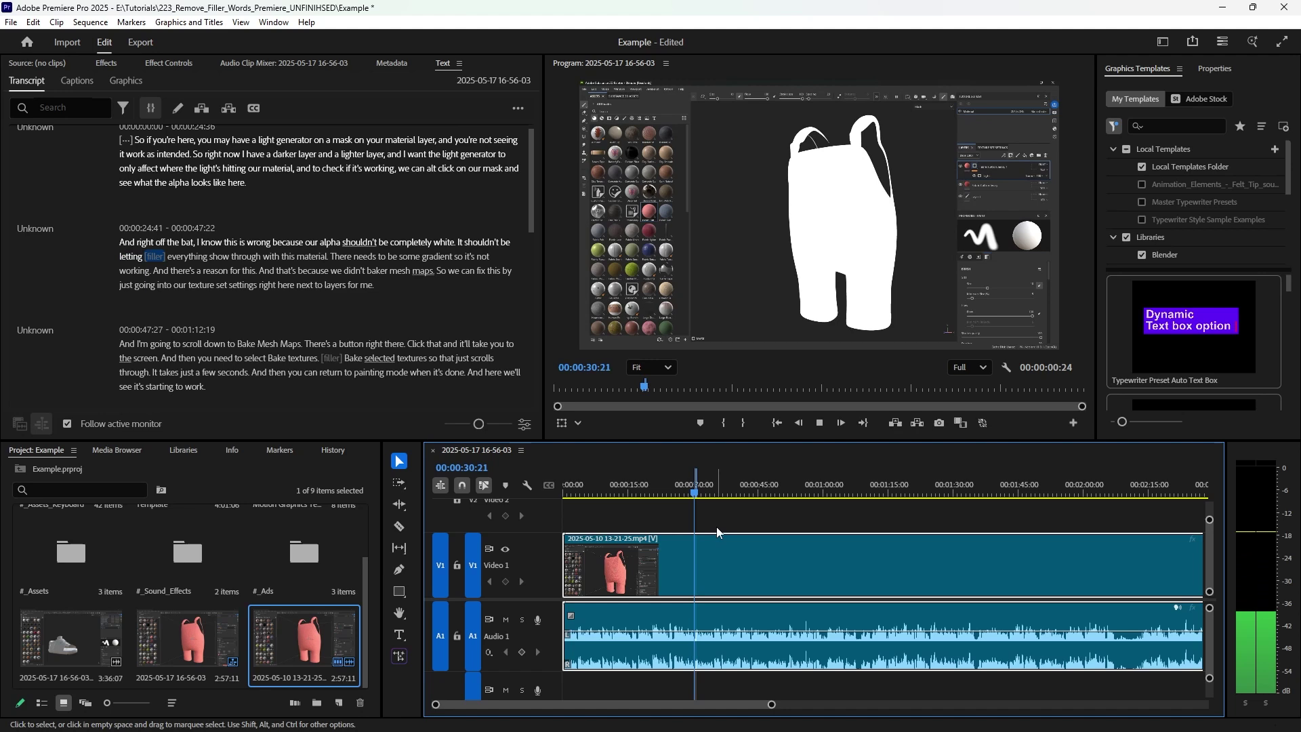
key(space)
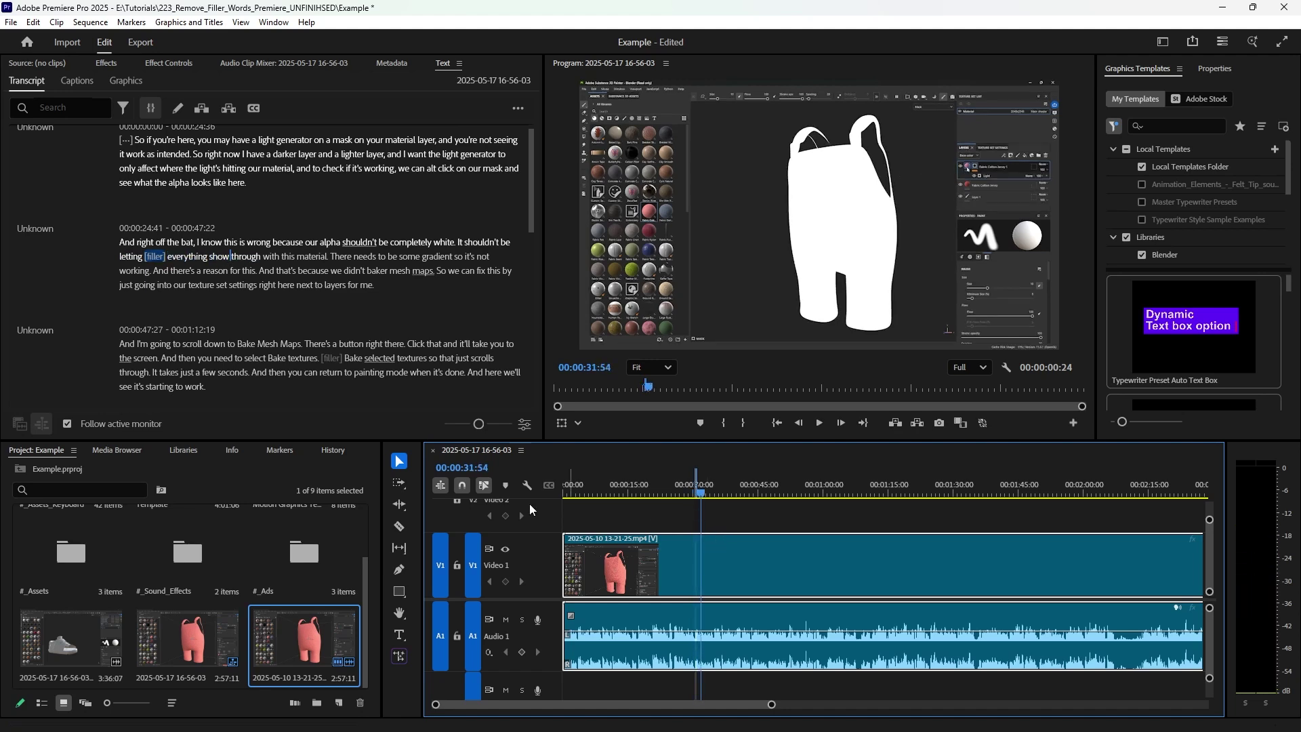
Step: Play back the second [filler], then select the [filler] in the second paragraph
click(331, 358)
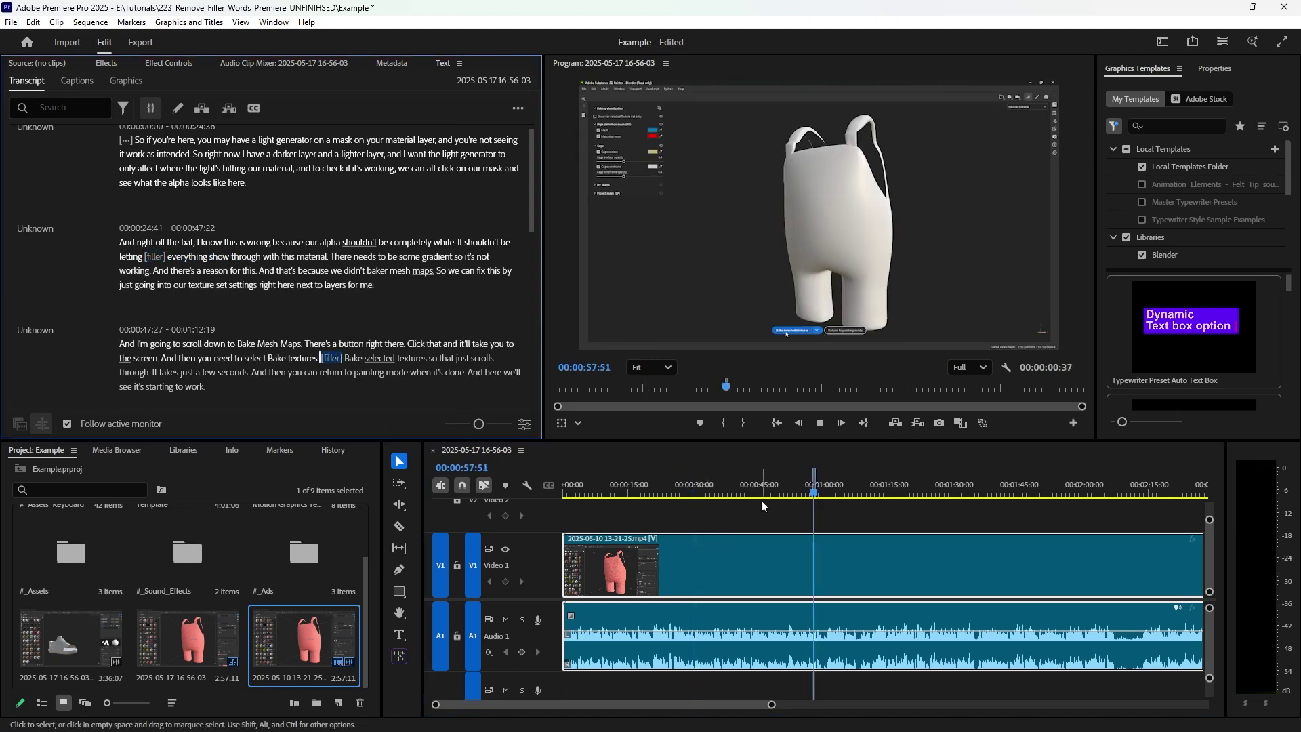
key(space)
key(space)
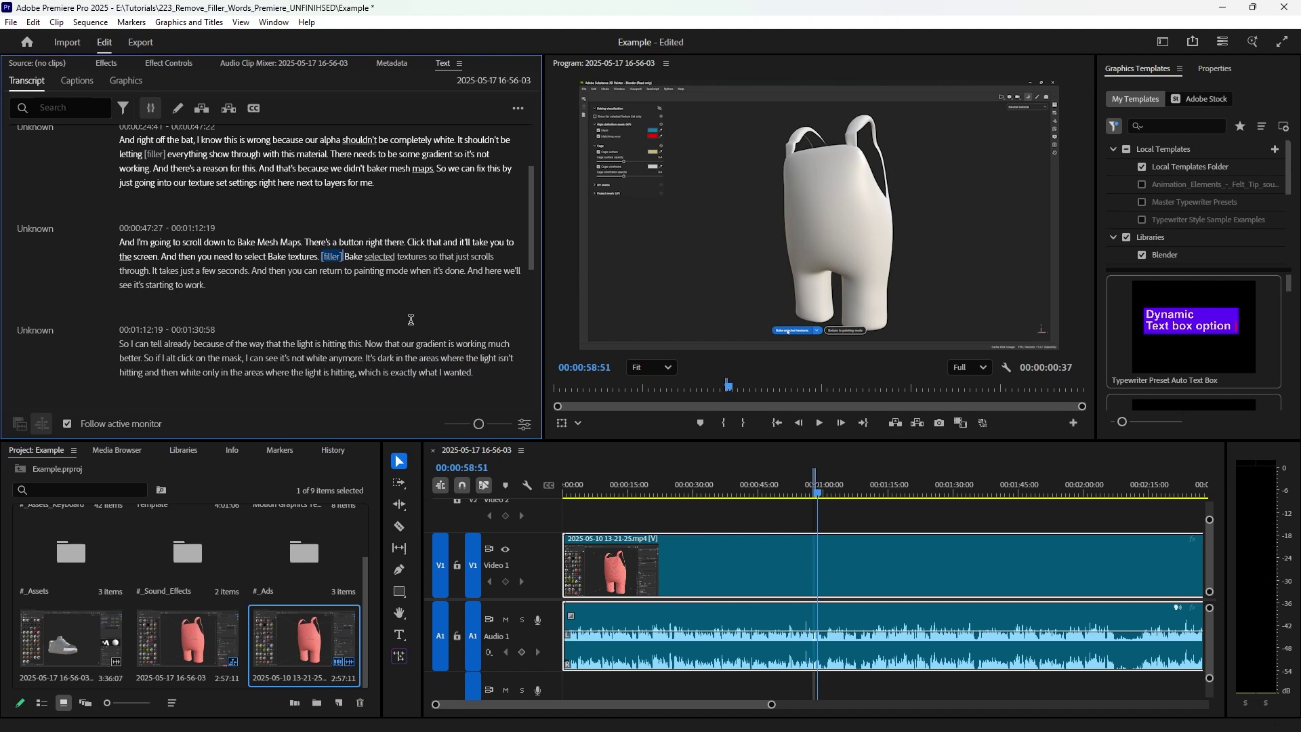
scroll(411, 320, up, 1)
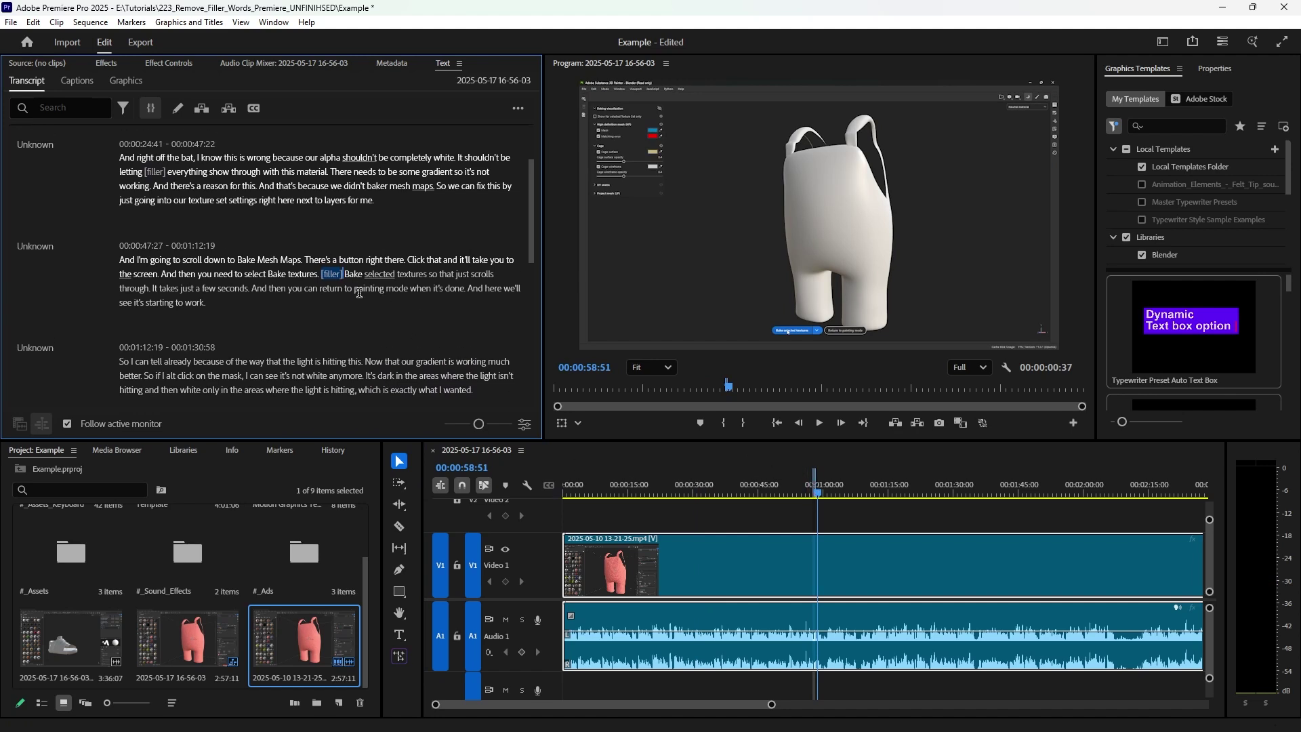
click(333, 274)
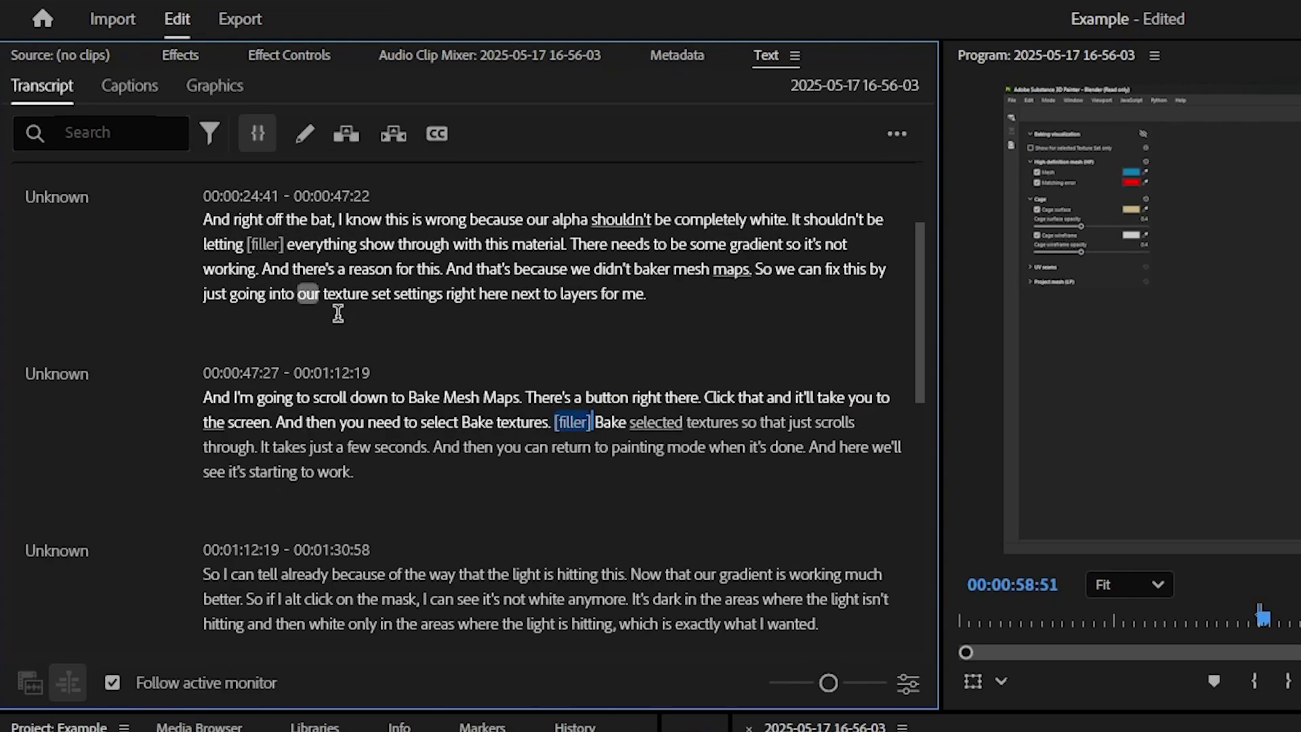
Step: Toggle Filler words off and back on in Transcript View Options, then save
click(909, 684)
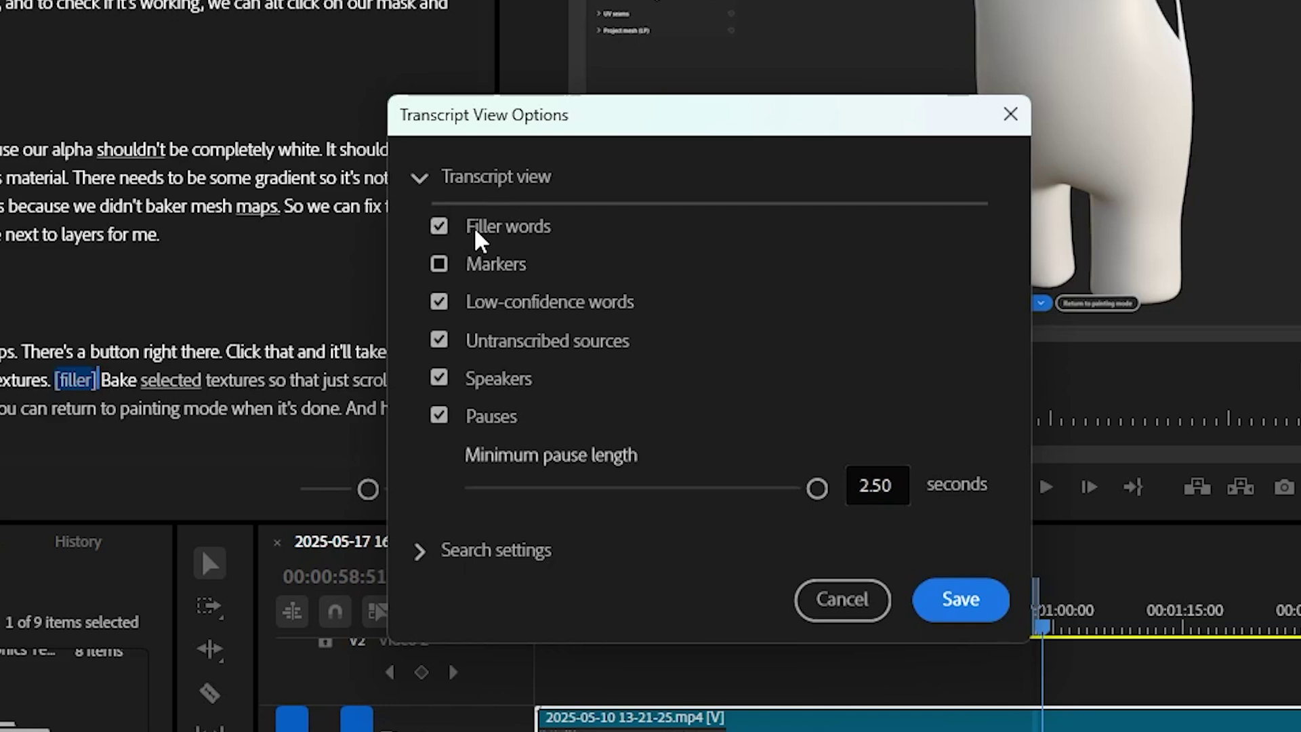
click(439, 227)
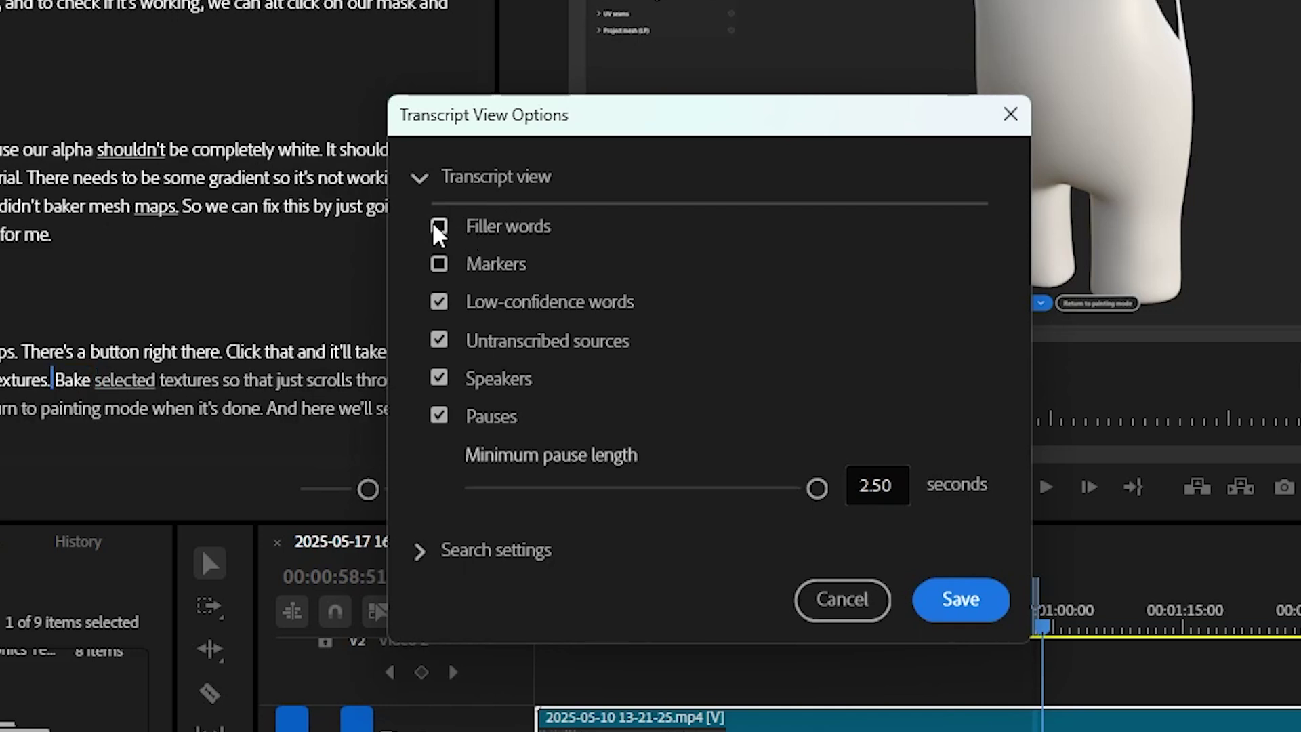
click(440, 226)
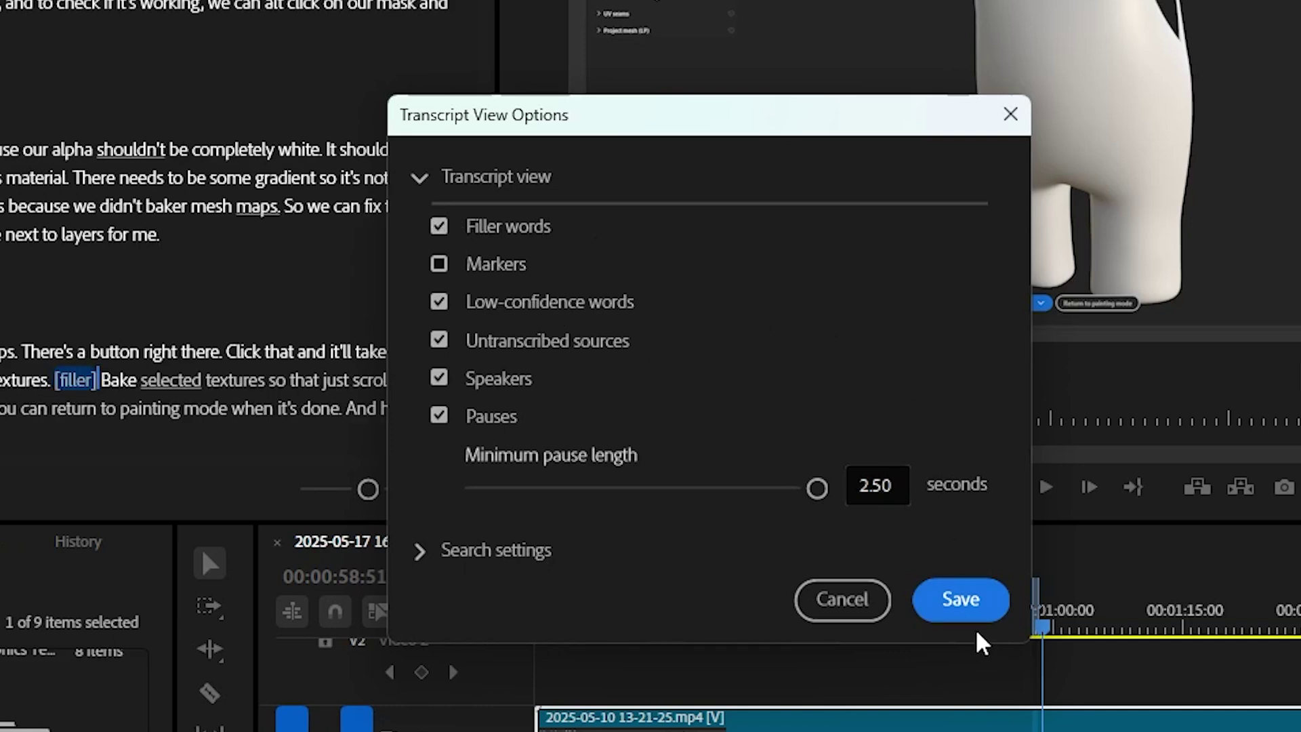
click(958, 615)
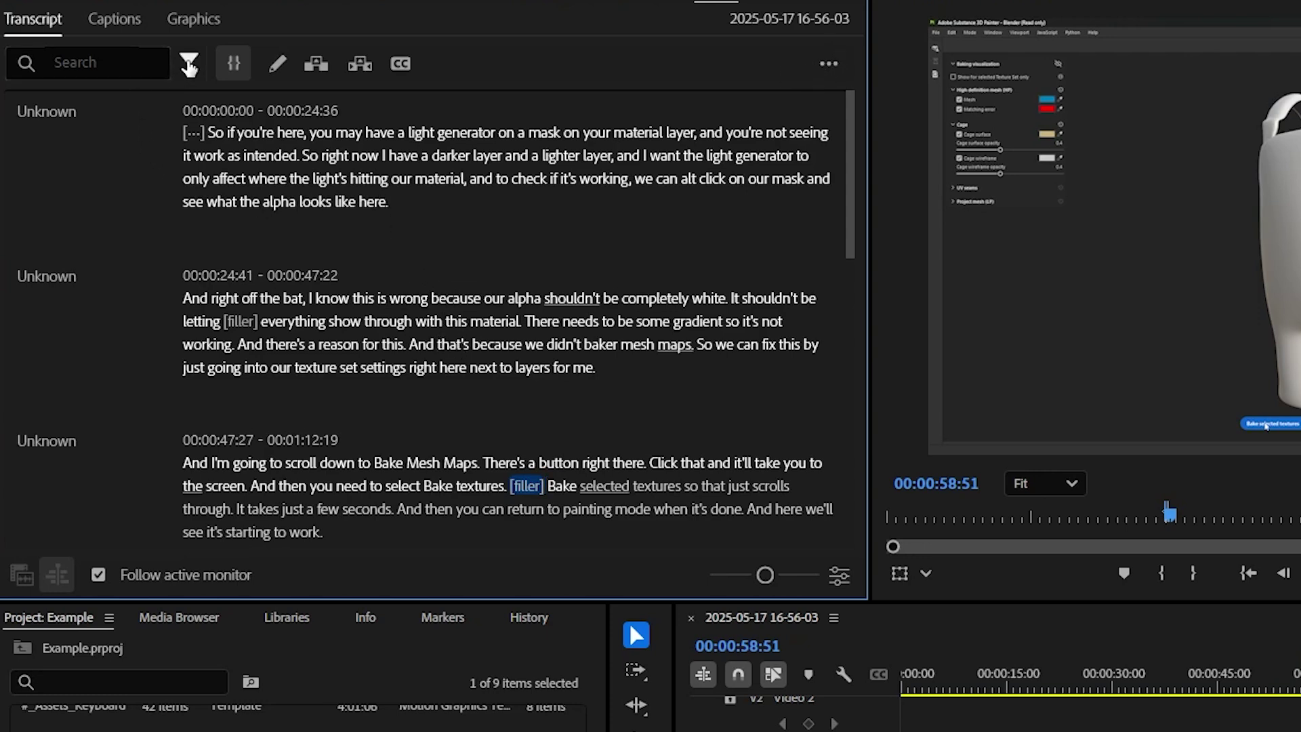
Step: Filter the transcript to Filler words and extract them all with Delete all
click(188, 65)
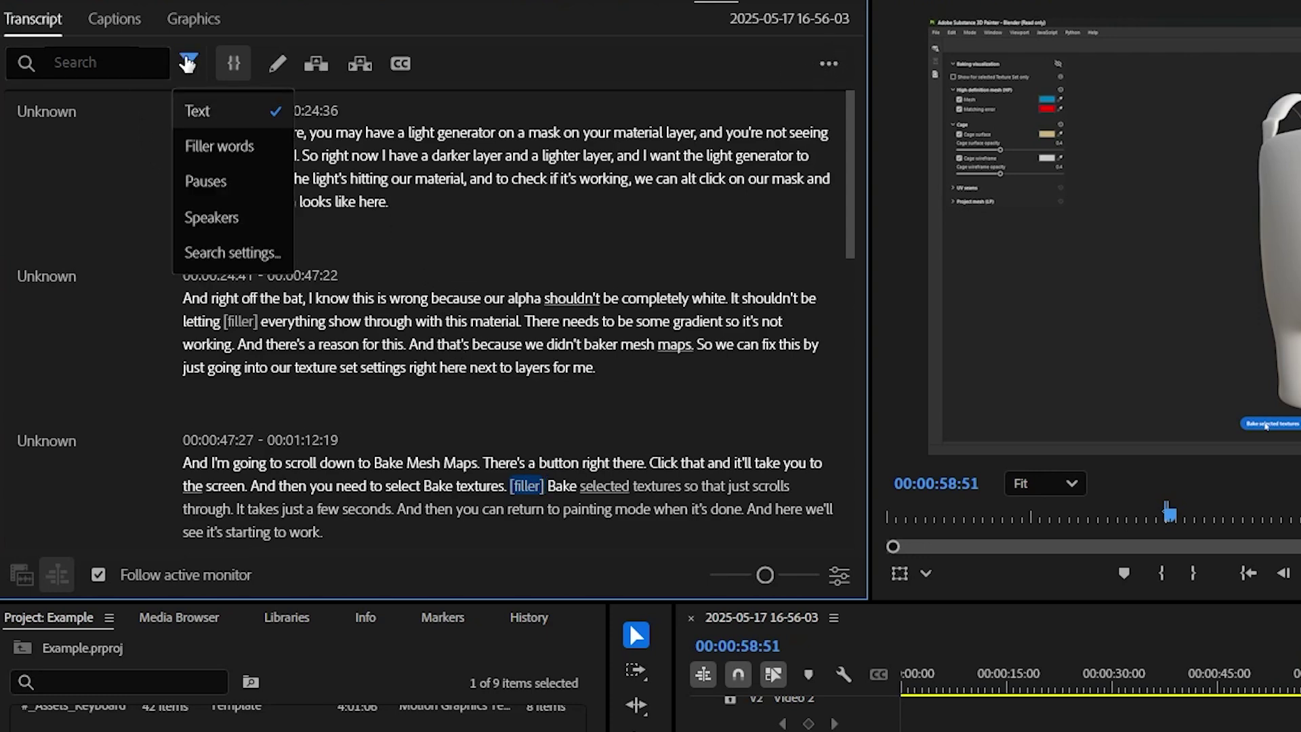
click(224, 146)
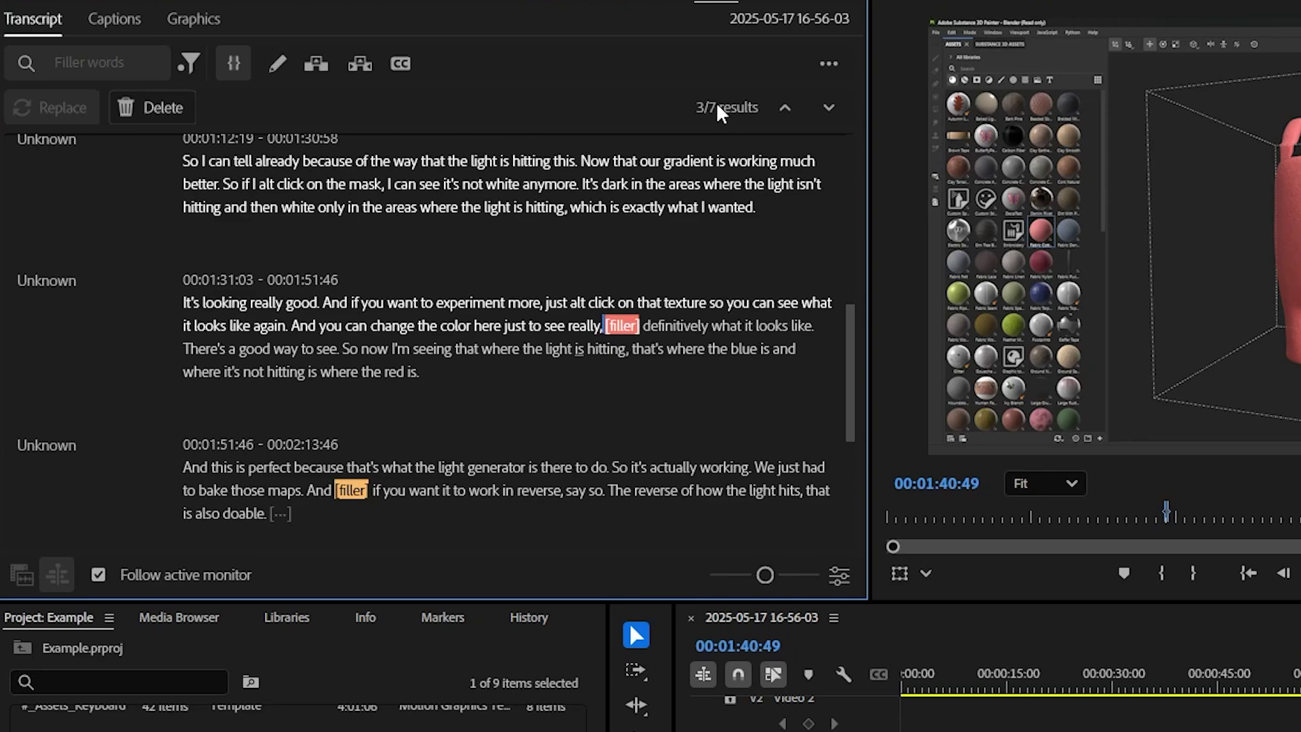
click(175, 111)
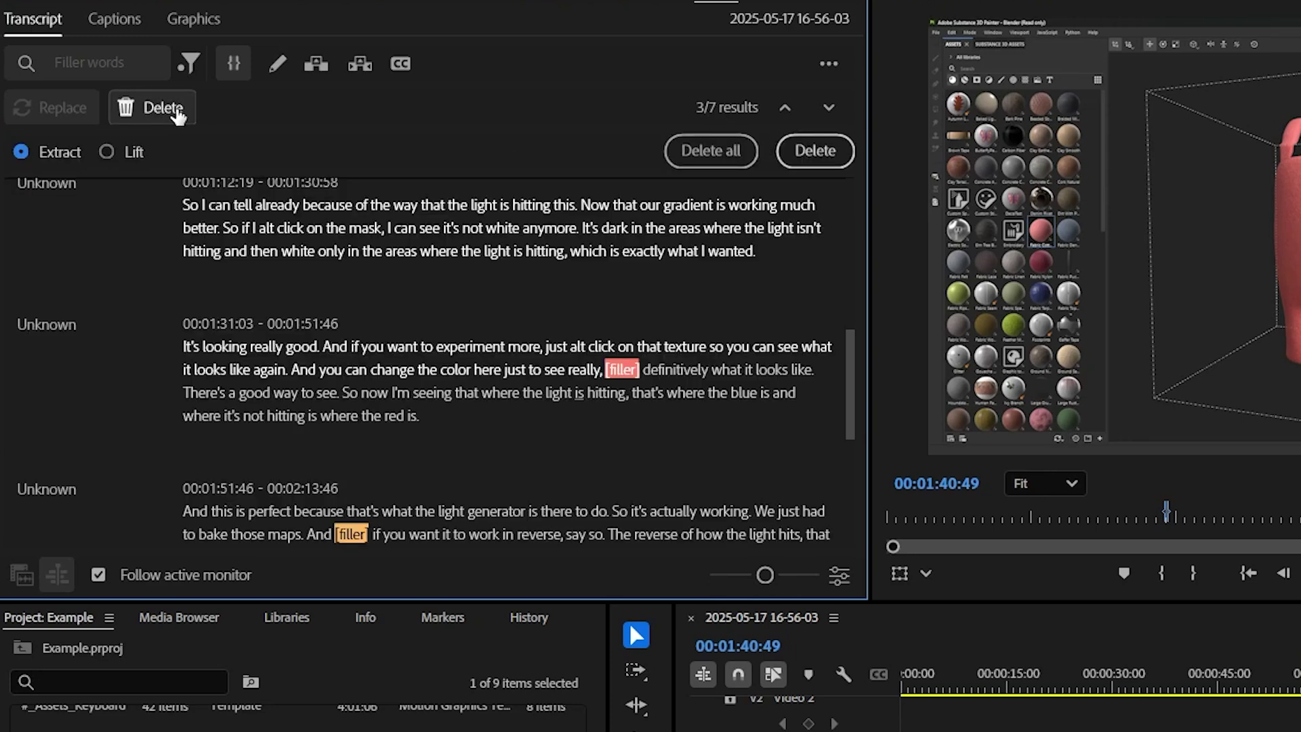
click(705, 156)
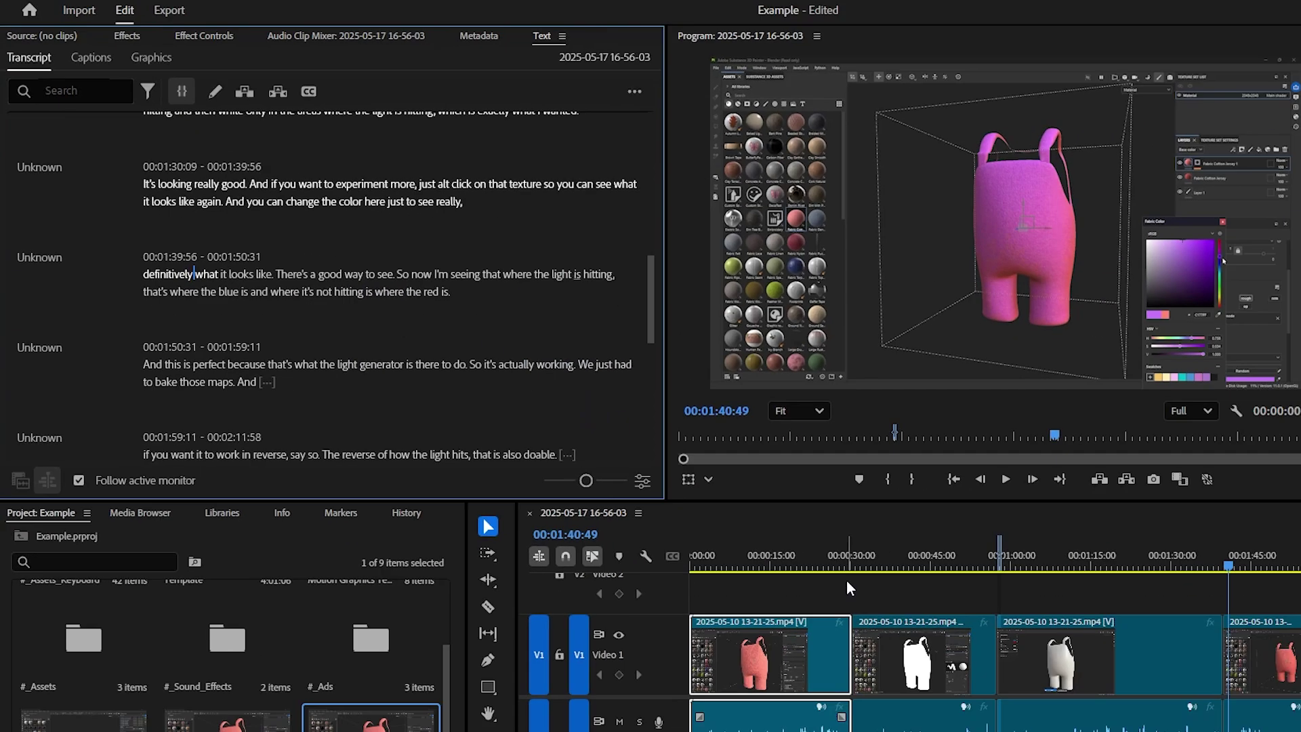
click(1101, 681)
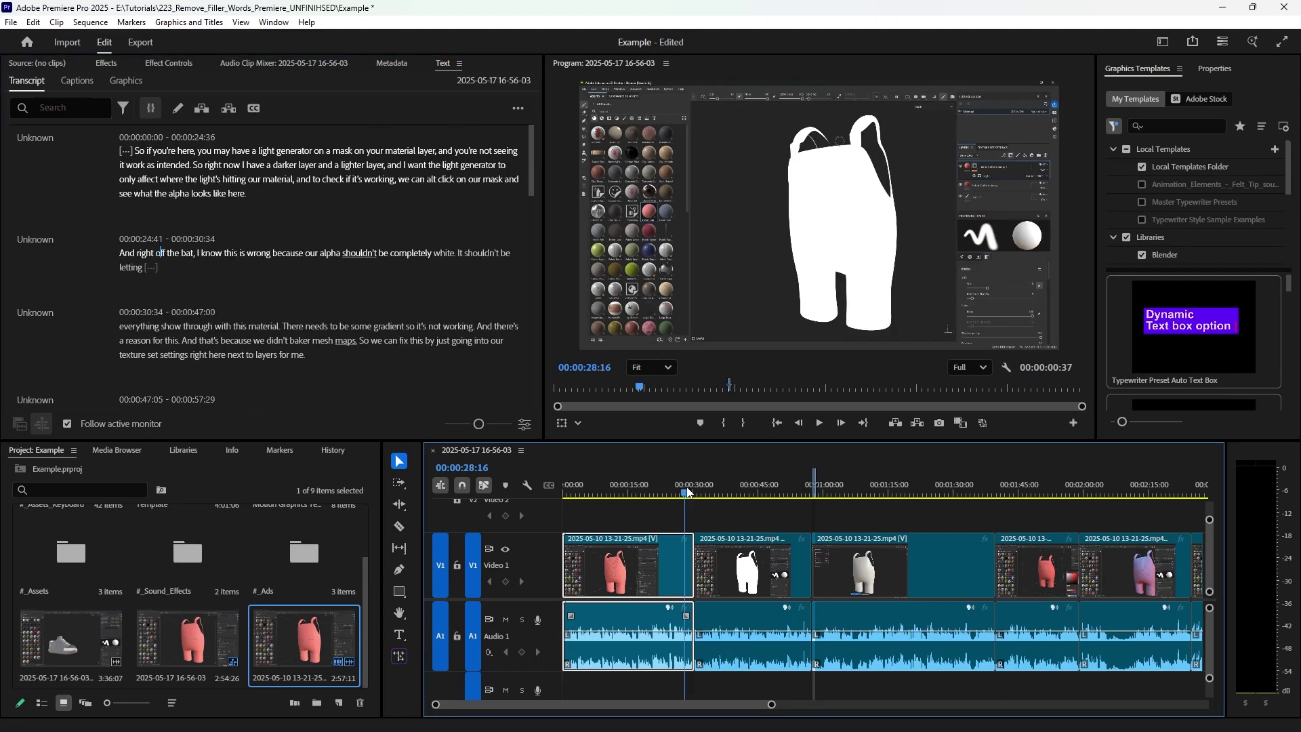
drag(687, 493, 691, 491)
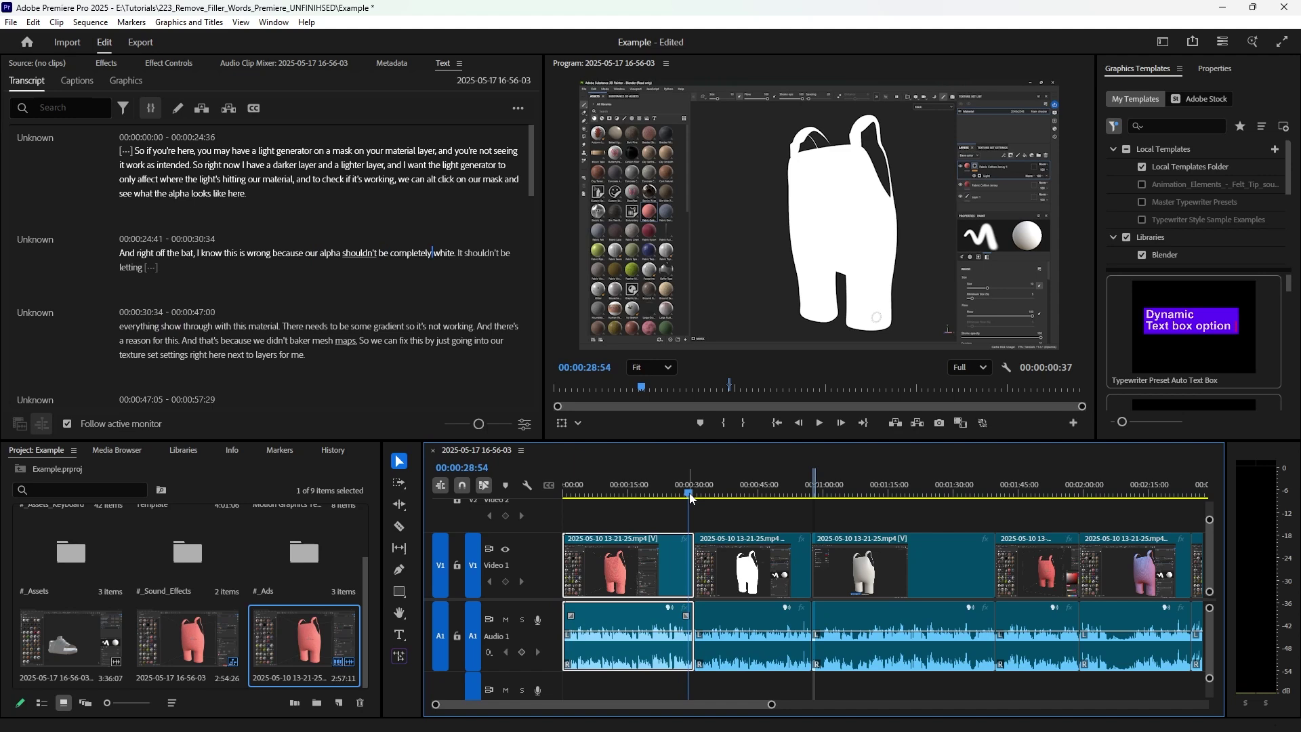
key(space)
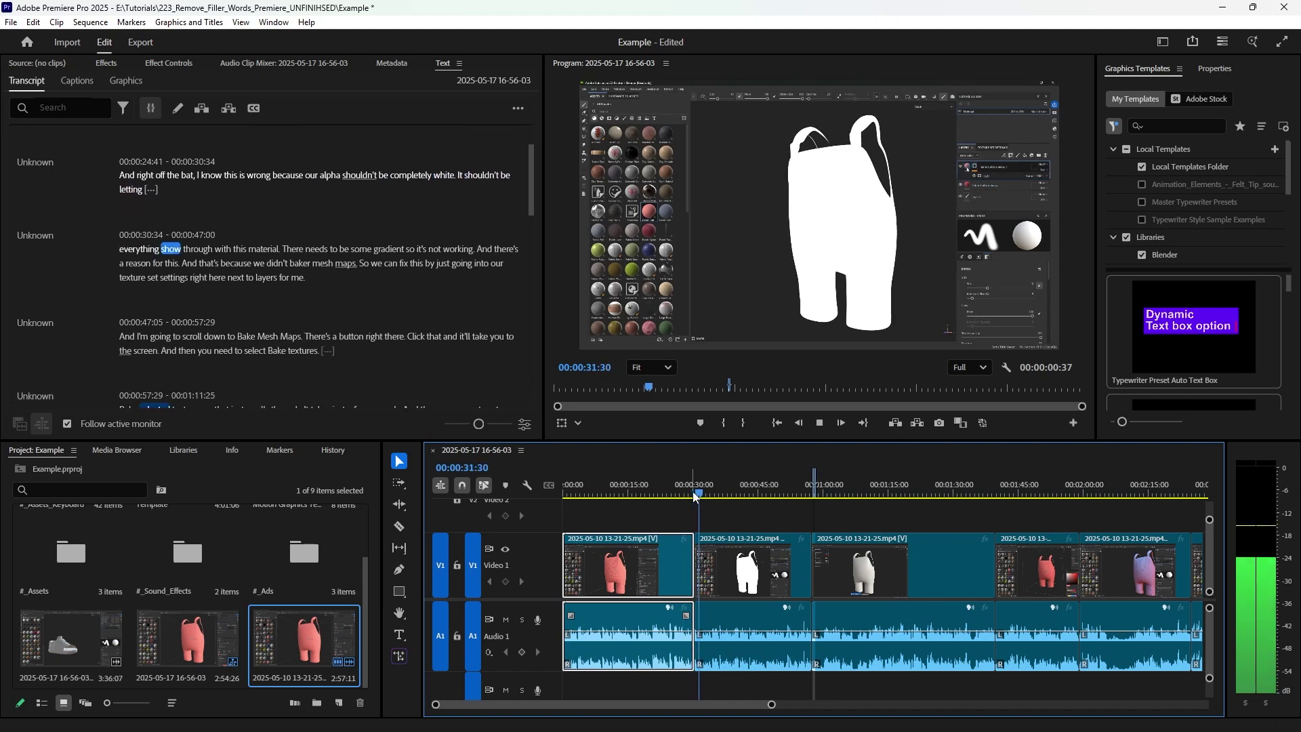
key(space)
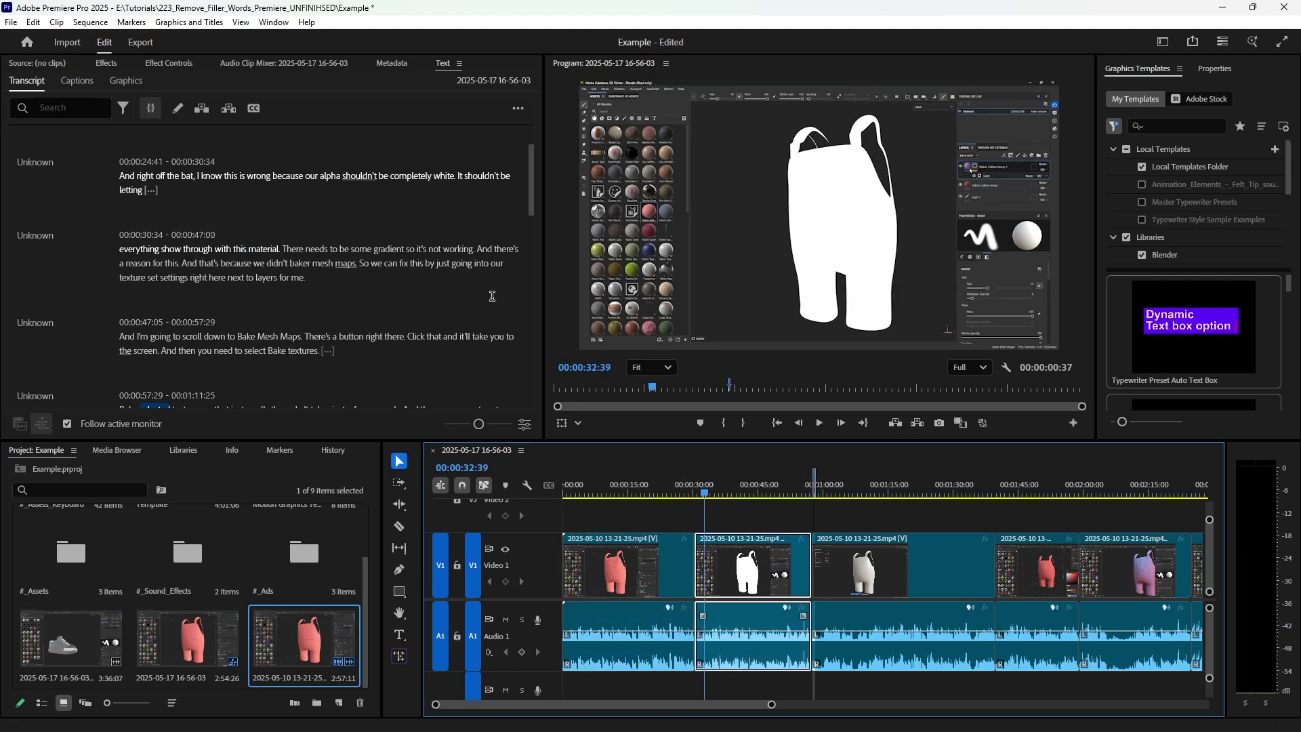
click(802, 490)
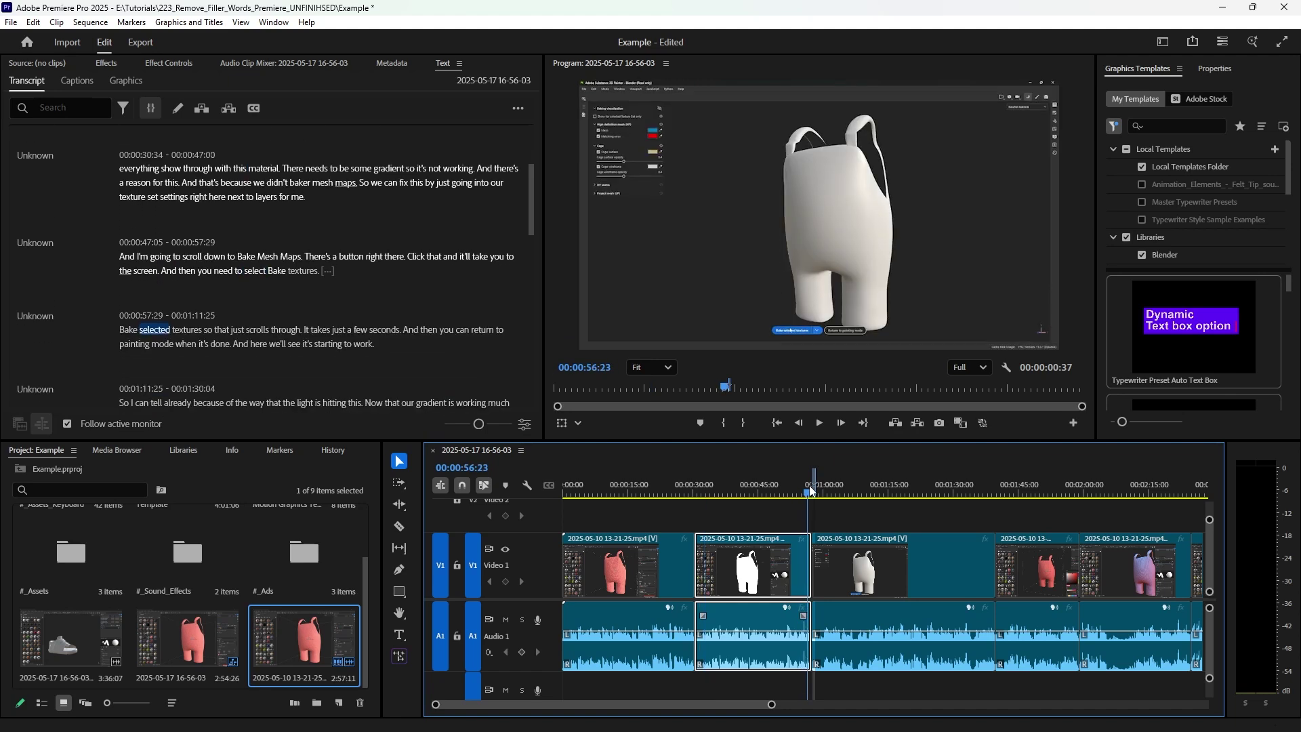
key(space)
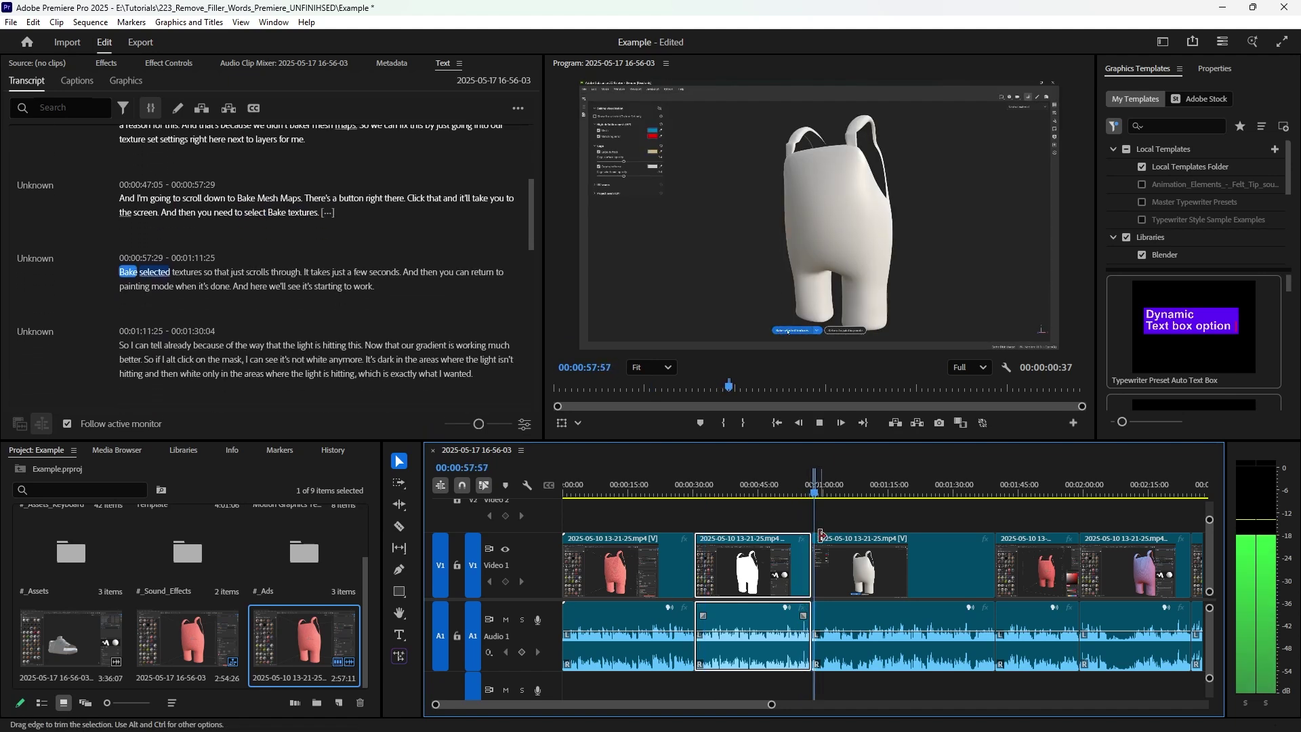
click(832, 559)
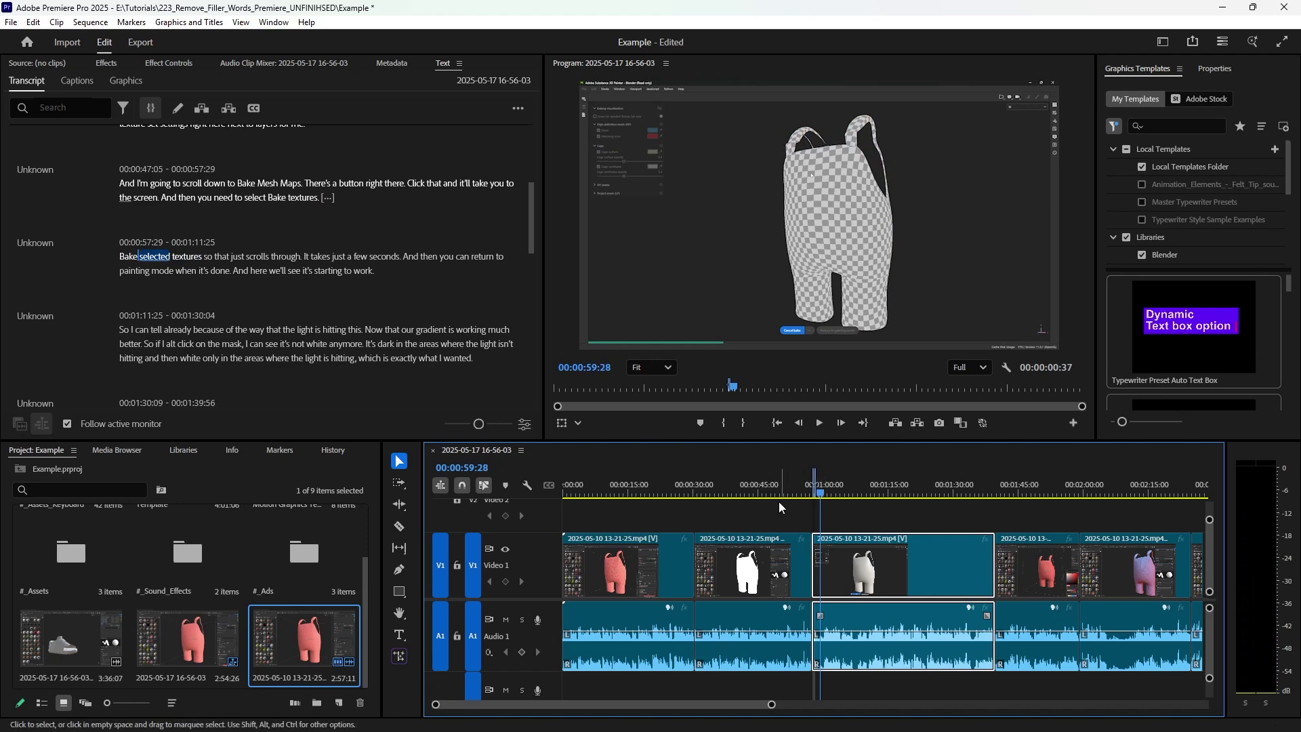
drag(773, 707, 680, 704)
Step: Move the playhead to 00:00:58:15 and zoom the timeline out to show every clip
click(875, 471)
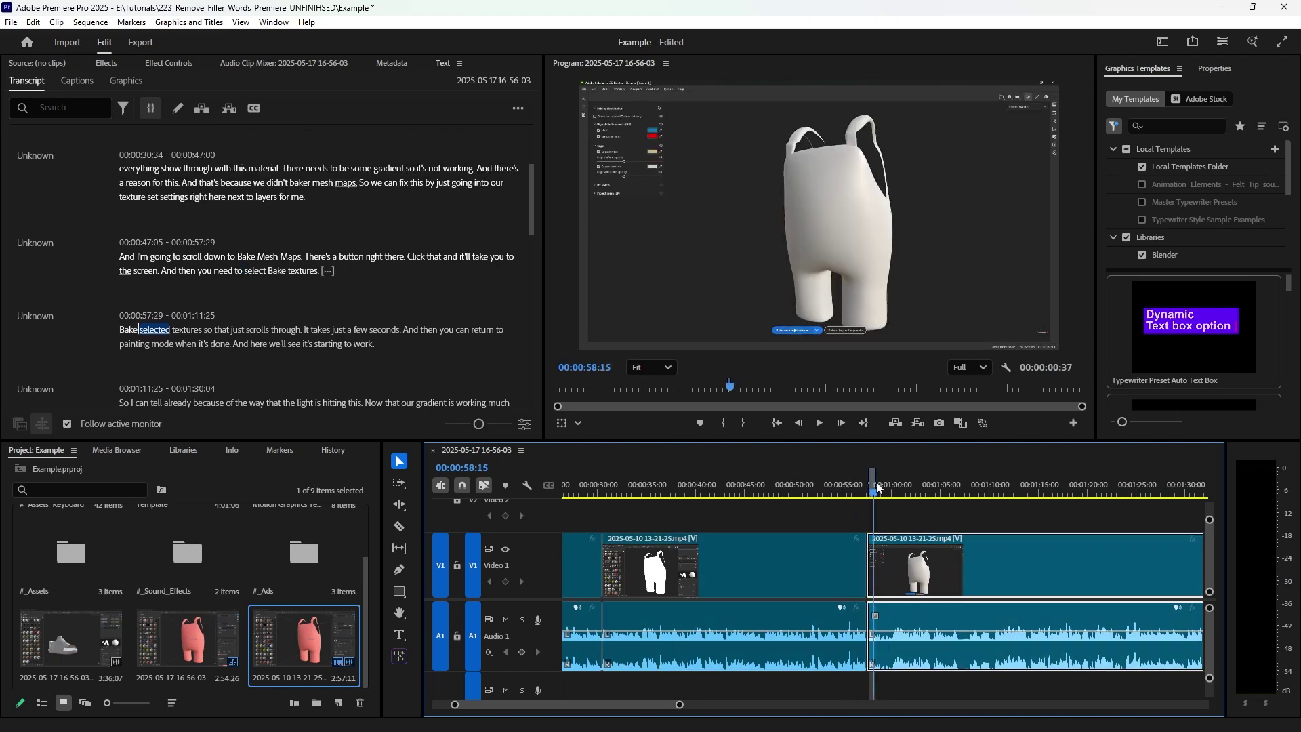
drag(679, 704, 840, 708)
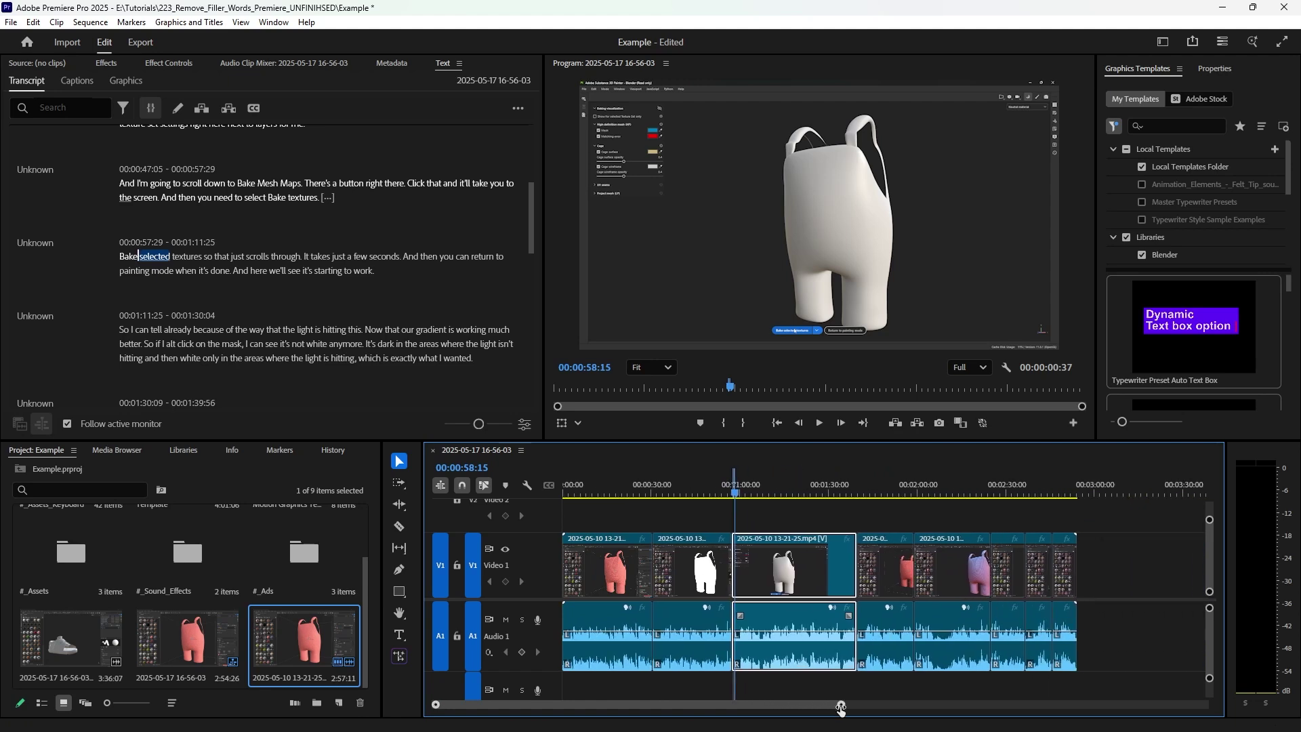